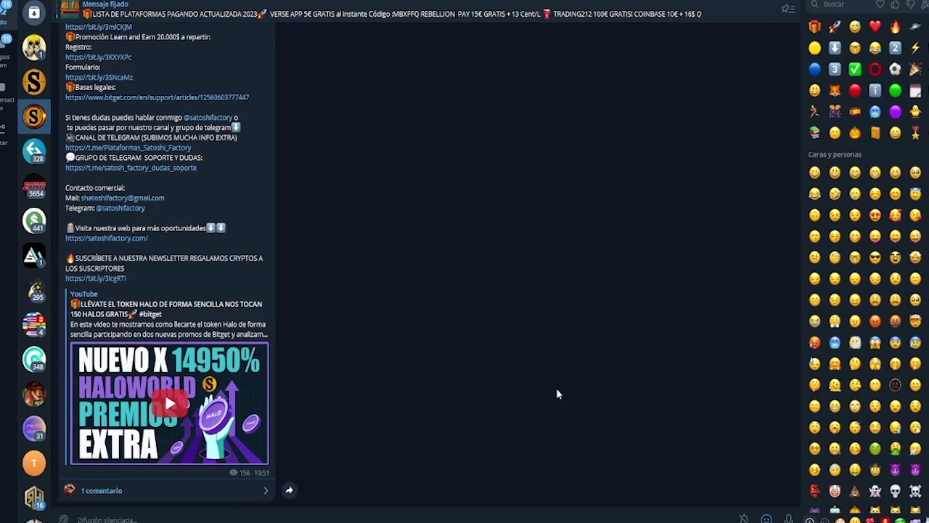
scroll(553, 399, "up", 10)
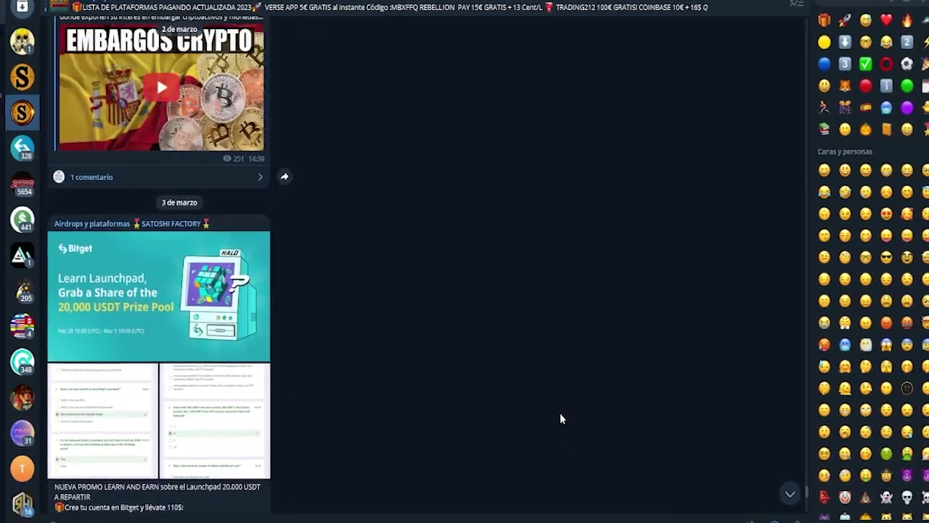
scroll(563, 429, "up", 3)
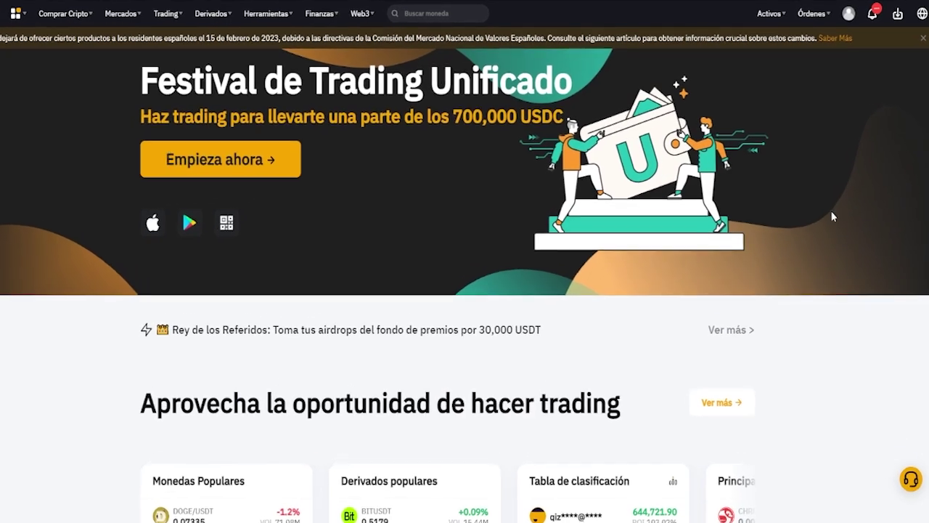
- In the account security settings, start setting up text message authentication with +34 Spain as the country, and cancel it
mouse_move(856, 15)
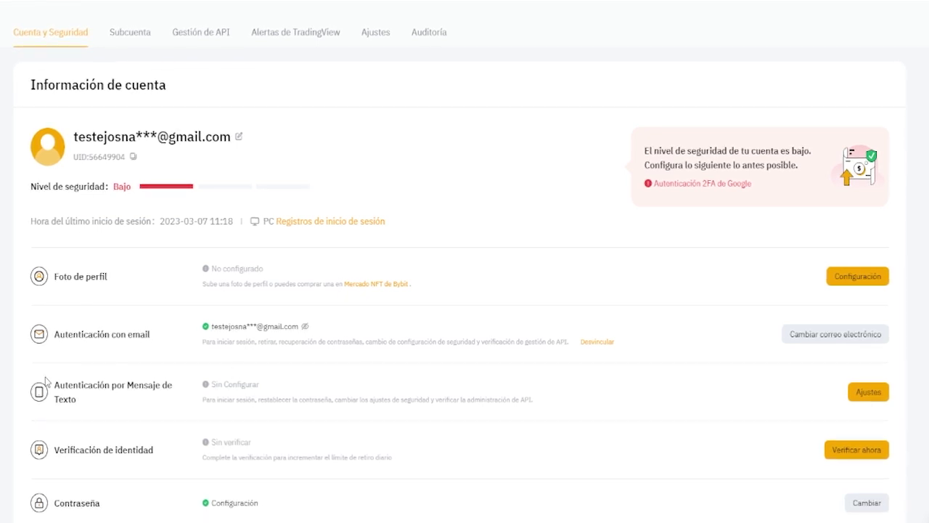
left_click_drag(53, 390, 135, 403)
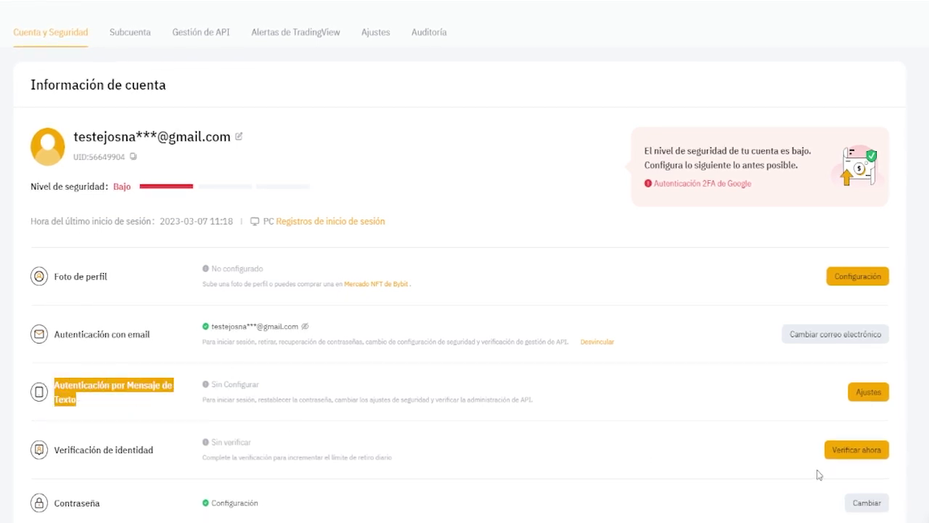
left_click(869, 392)
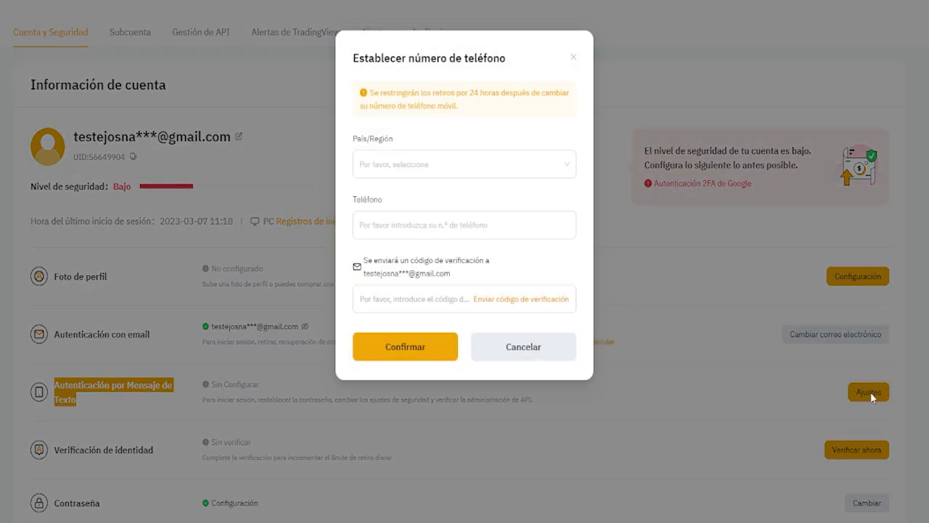
left_click(465, 161)
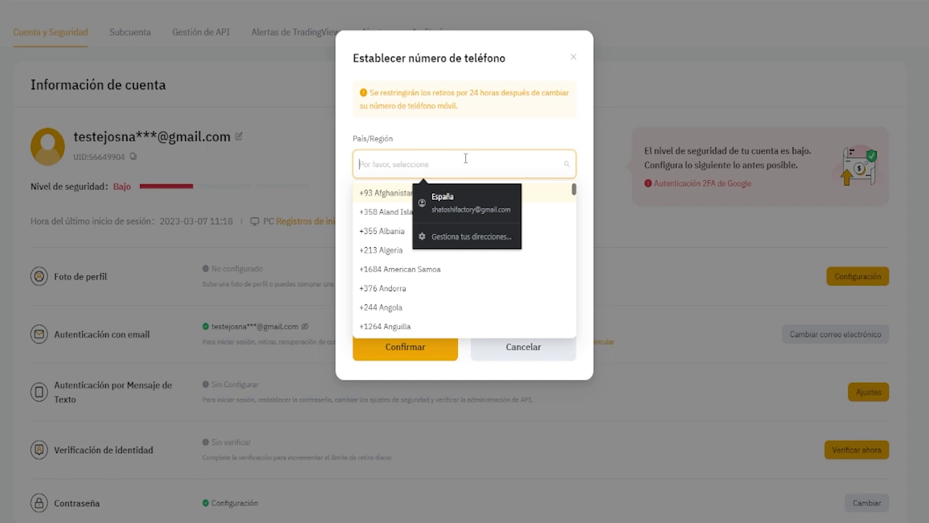
type("spa")
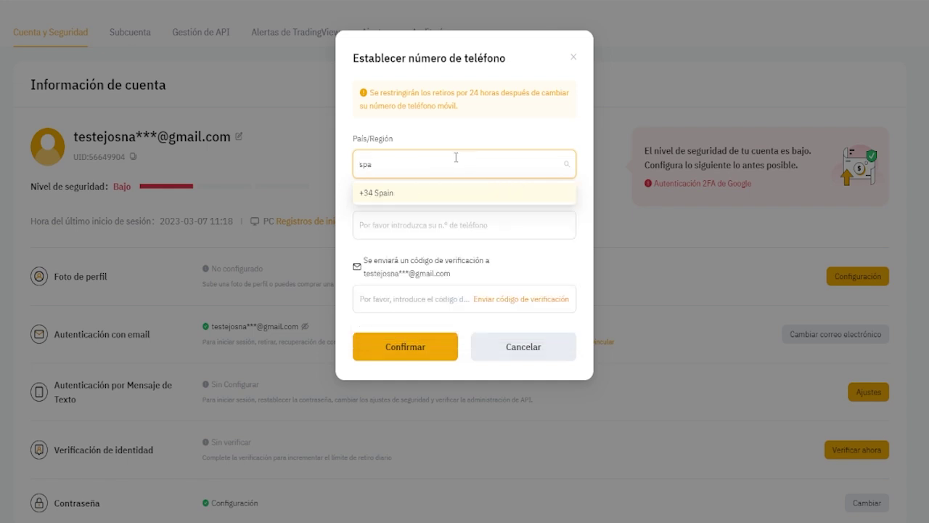
left_click(385, 198)
left_click(373, 227)
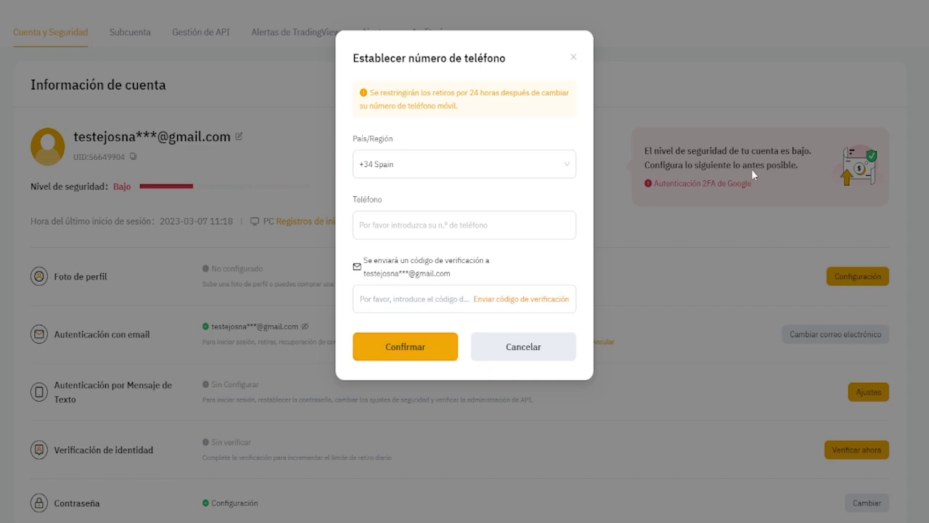
left_click(526, 359)
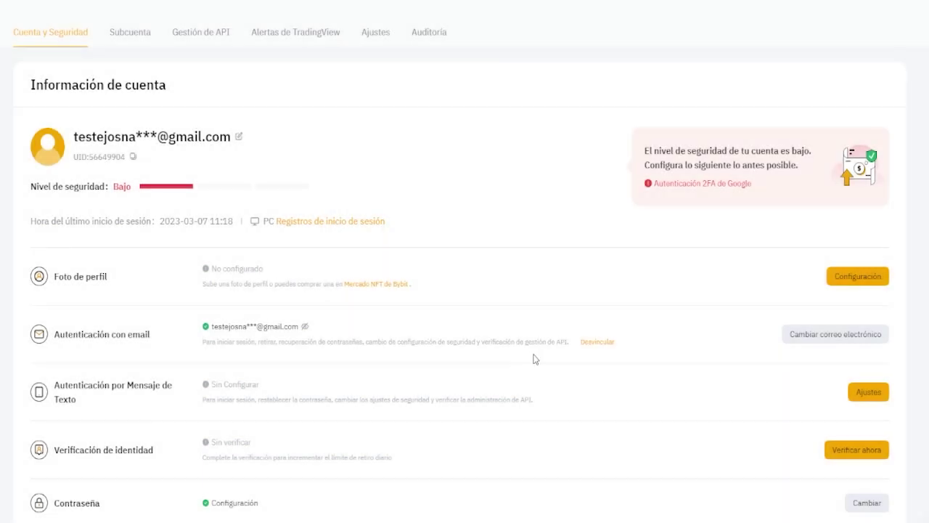
- Start the Google authentication setup under advanced protection and complete the captcha by selecting the images with stairs
scroll(554, 340, "down", 3)
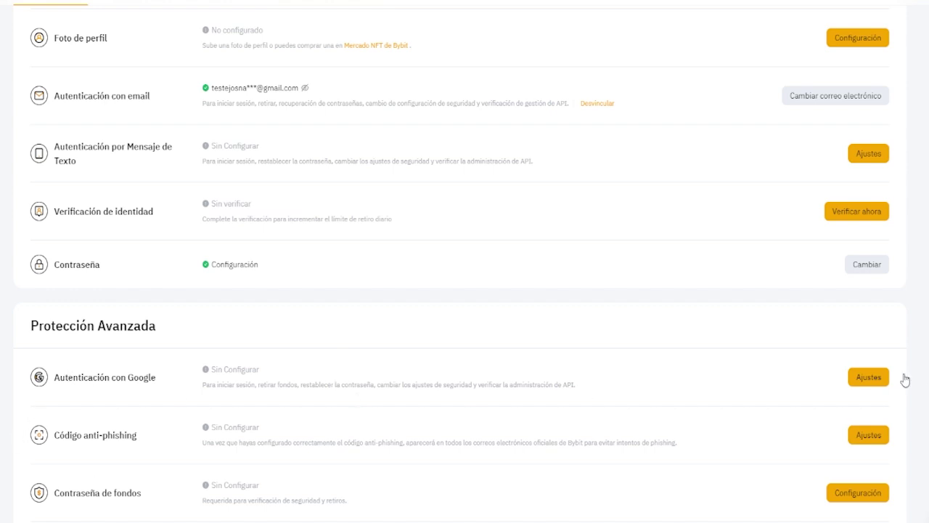
left_click(874, 376)
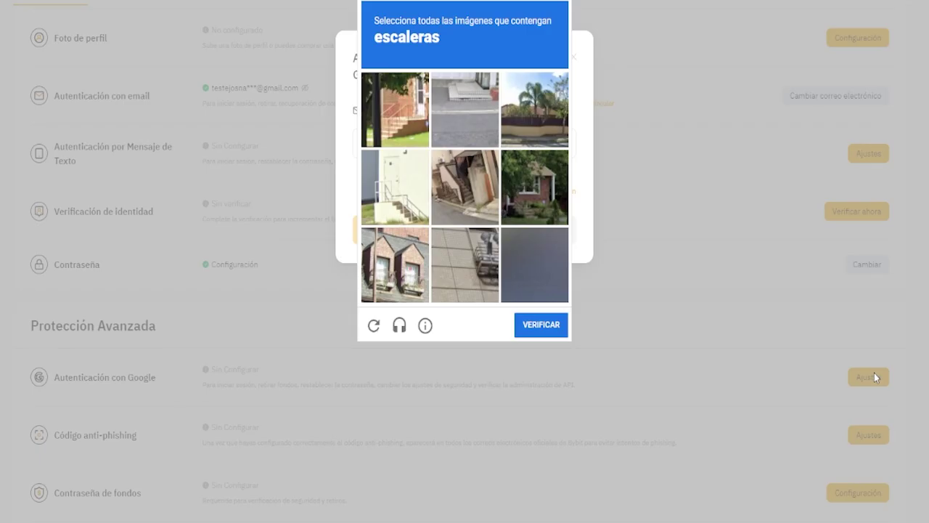
left_click(414, 88)
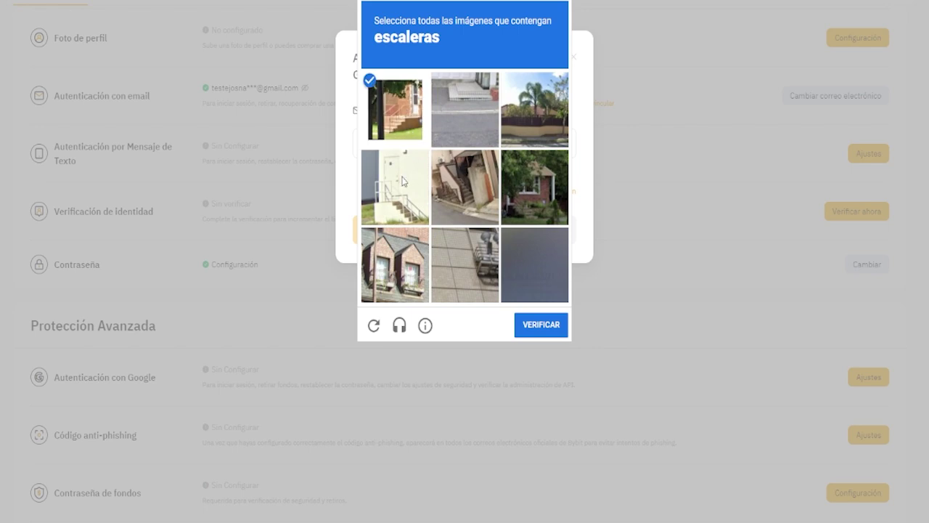
left_click(403, 195)
left_click(468, 181)
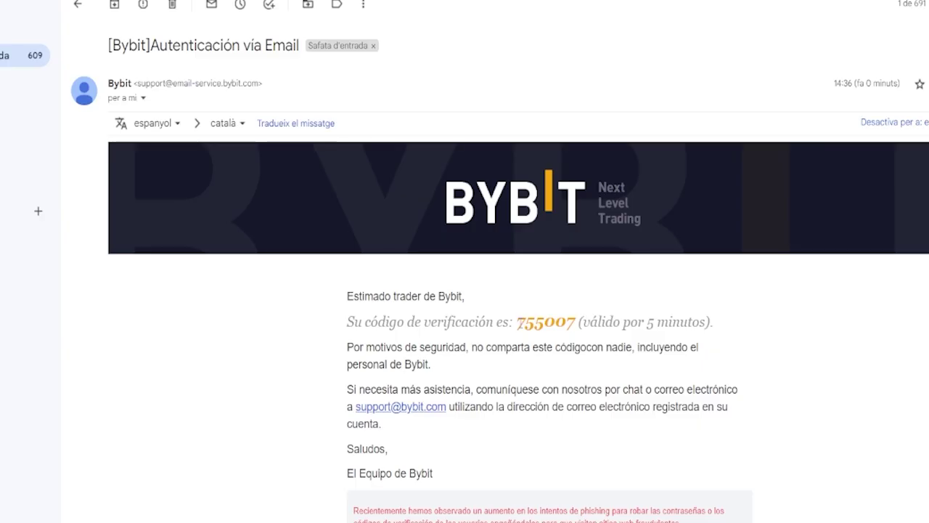
- Copy the verification code from the Bybit email and submit it in the Google two-factor authentication dialog
left_click_drag(516, 321, 575, 322)
key("ctrl+c")
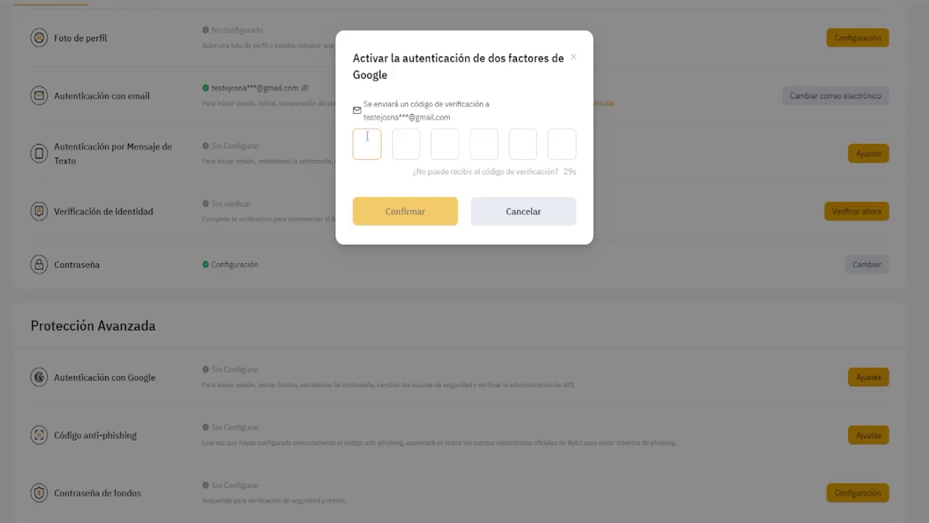
right_click(366, 144)
left_click(407, 210)
left_click(405, 211)
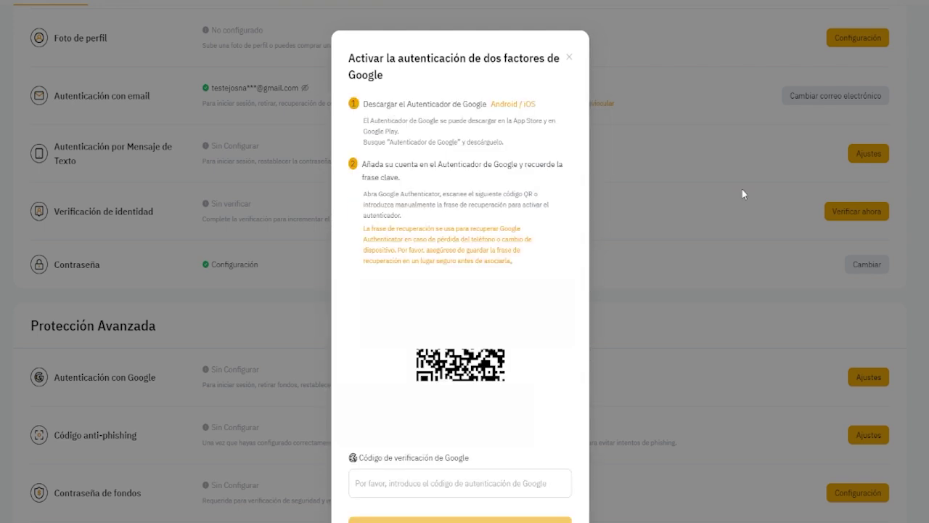
- Read the instructions for downloading Google Authenticator and adding the account, and close the two-factor setup
scroll(735, 198, "down", 1)
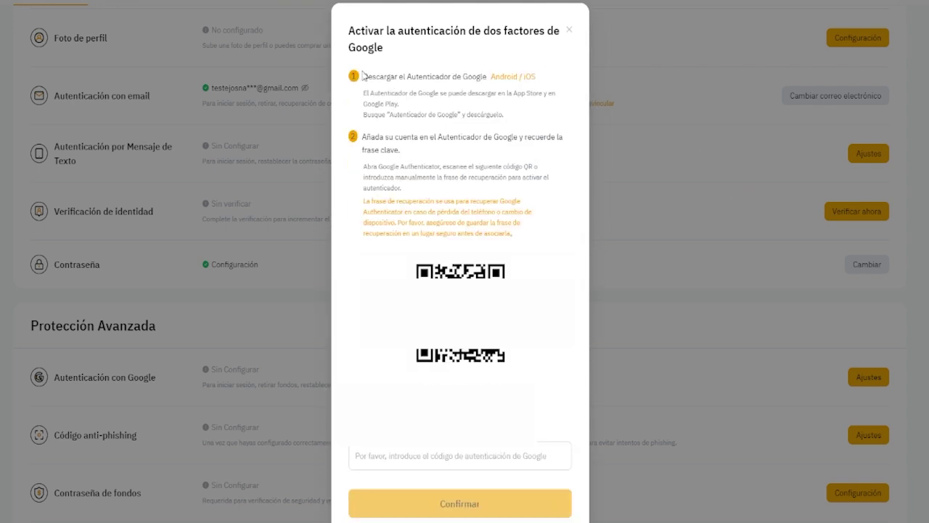
left_click_drag(365, 72, 557, 79)
left_click(367, 158)
left_click_drag(361, 138, 414, 152)
left_click(477, 157)
left_click(569, 34)
- Look through the remaining account security options and open the identity verification page
scroll(529, 85, "down", 3)
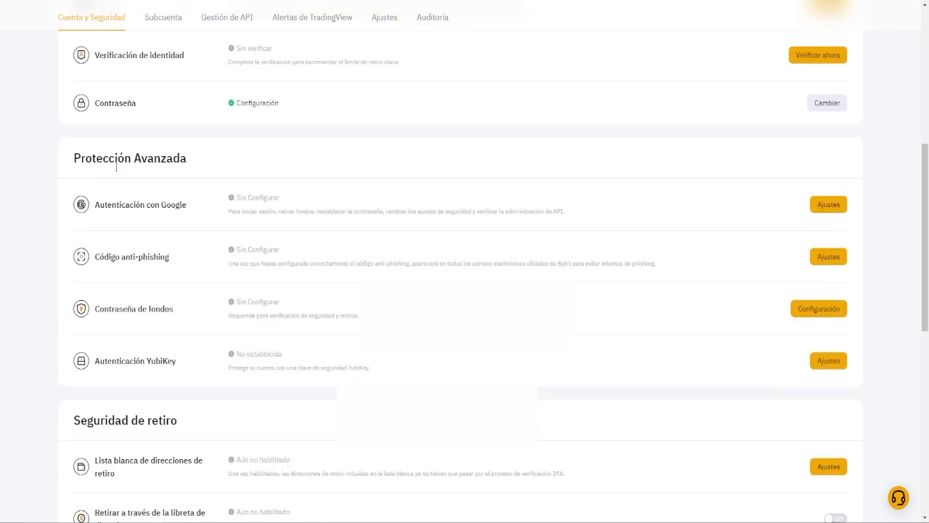
scroll(326, 330, "down", 3)
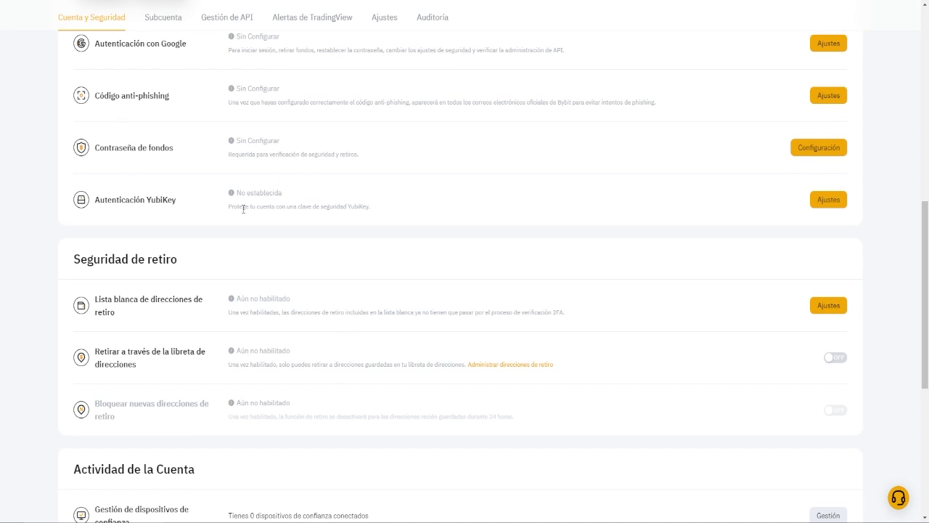
scroll(528, 396, "down", 2)
scroll(624, 420, "down", 2)
scroll(624, 421, "up", 4)
scroll(638, 425, "up", 2)
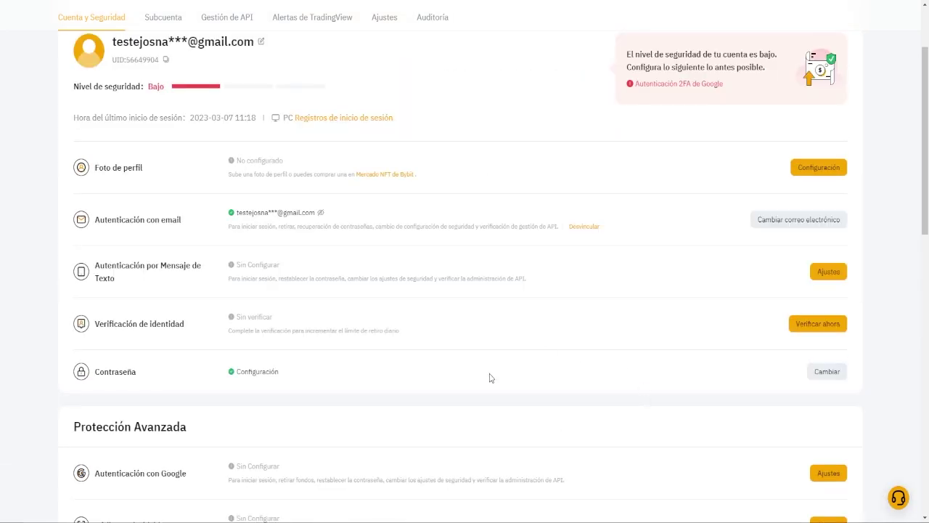
left_click_drag(95, 324, 201, 336)
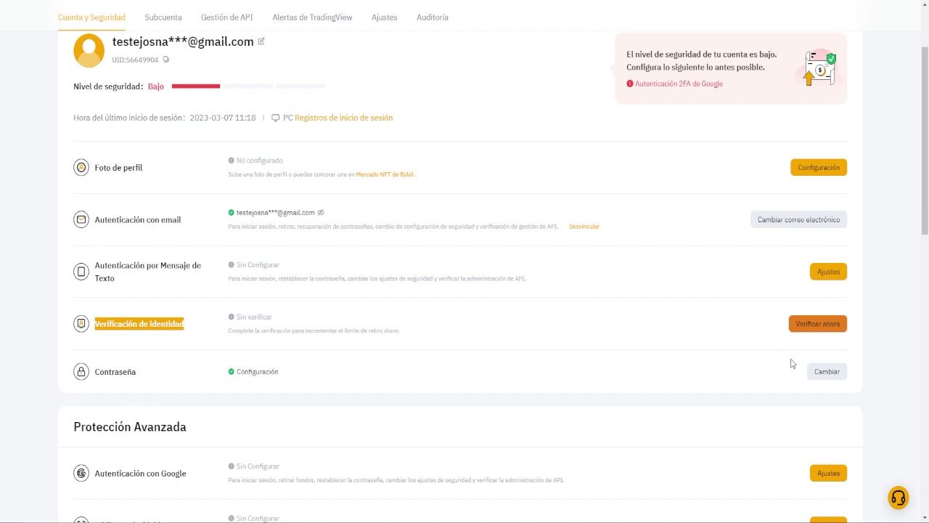
scroll(779, 356, "down", 1)
left_click(824, 305)
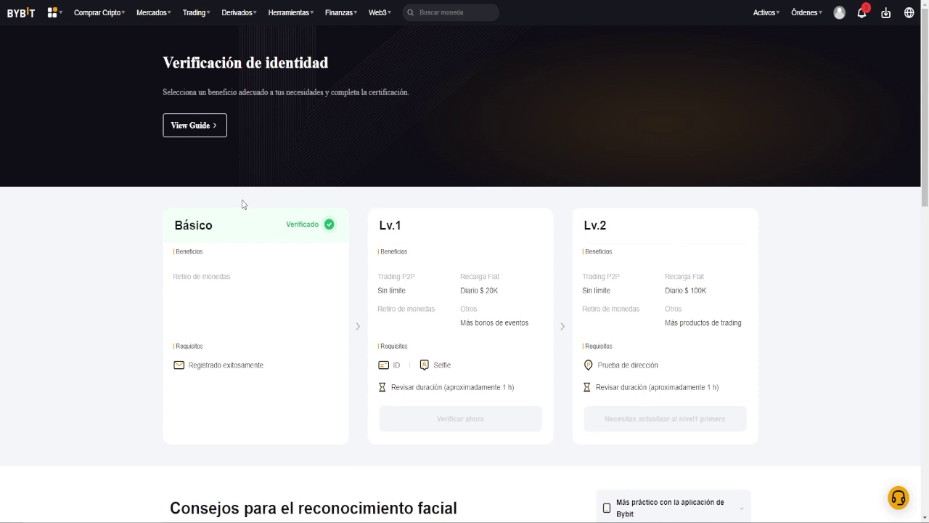
- Examine the benefits of the Básico, Lv.1 and Lv.2 verification levels, the facial recognition tips and the verification restrictions
left_click_drag(286, 229, 340, 233)
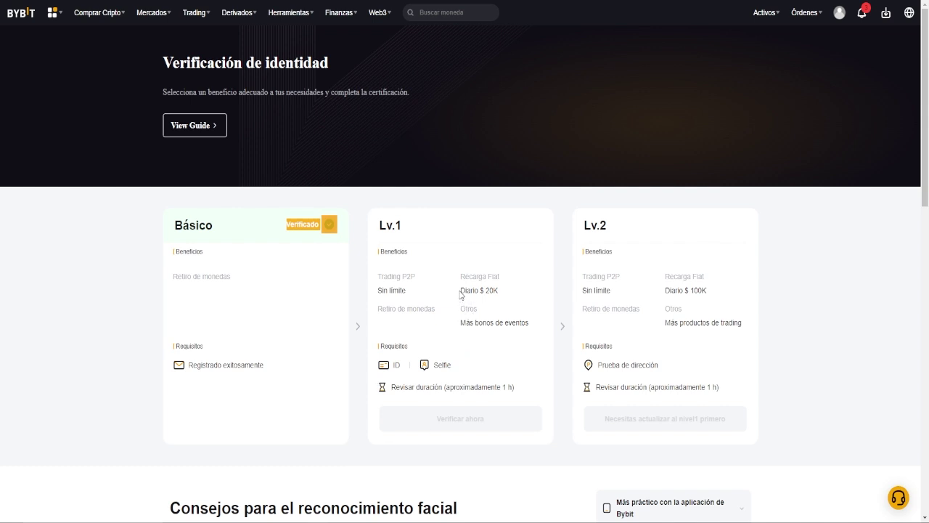
left_click_drag(460, 294, 508, 296)
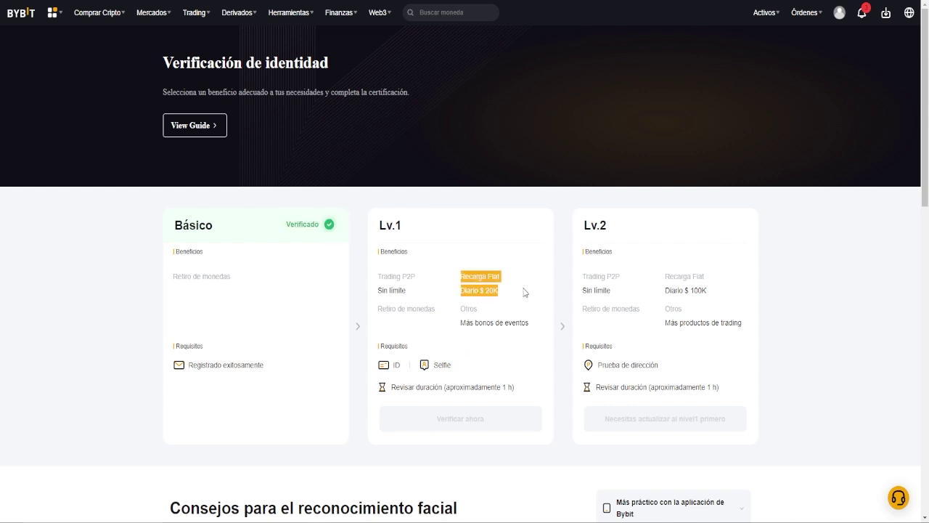
left_click(423, 223)
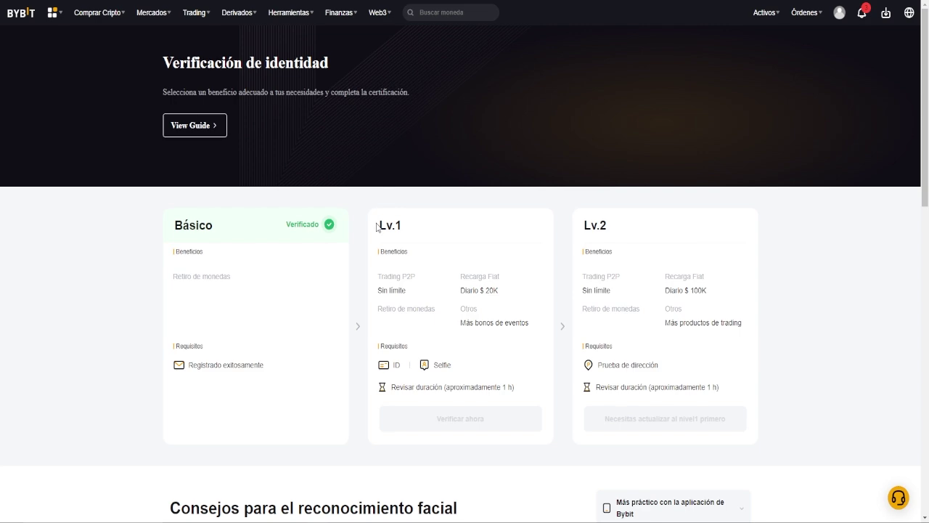
scroll(529, 264, "down", 5)
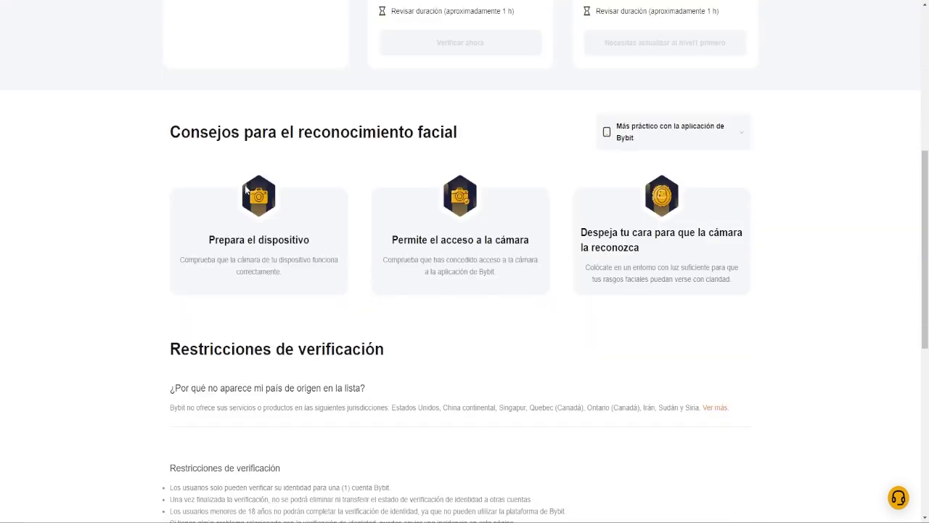
scroll(675, 278, "down", 3)
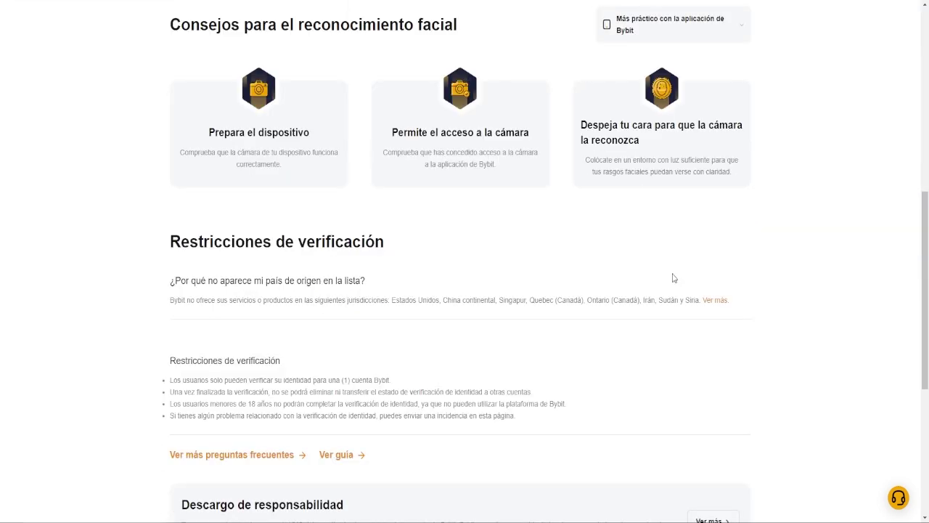
scroll(668, 280, "up", 1)
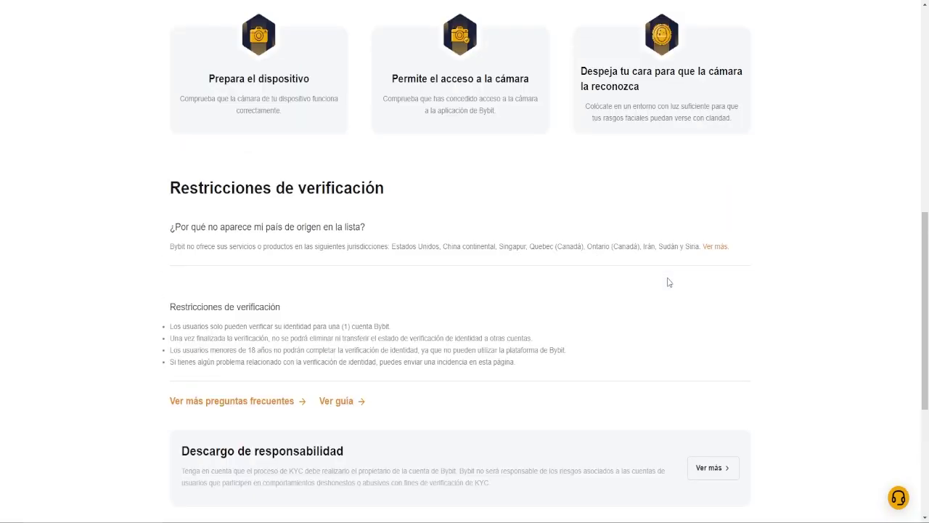
scroll(668, 284, "up", 8)
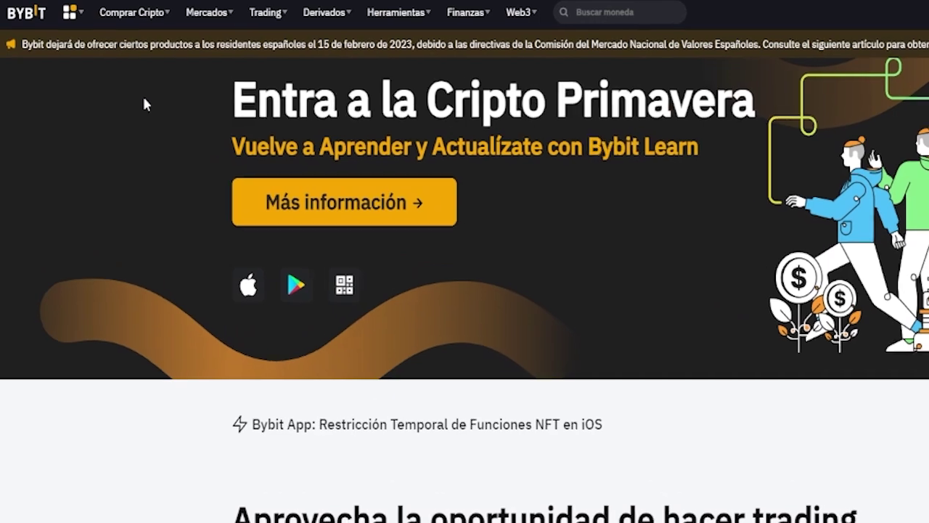
- Open the cryptocurrency deposit page and select USDT as the coin to deposit
mouse_move(149, 14)
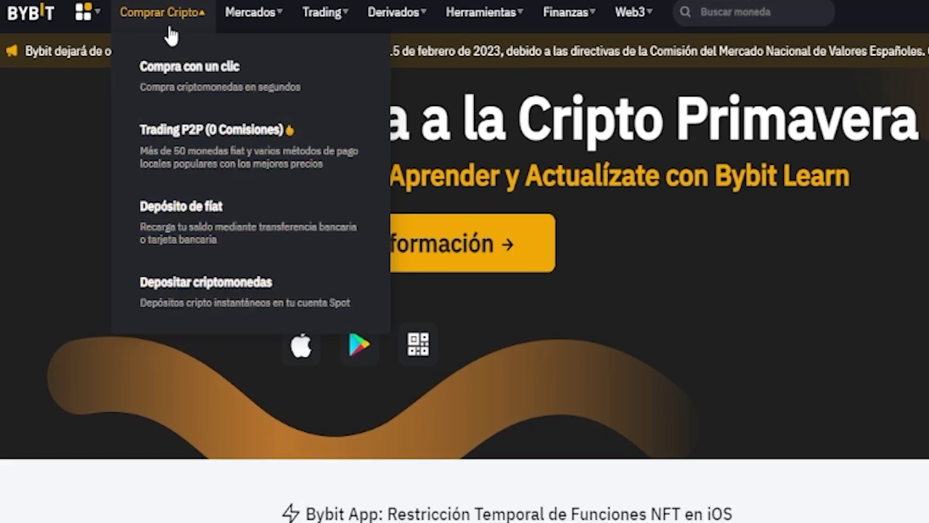
left_click(283, 295)
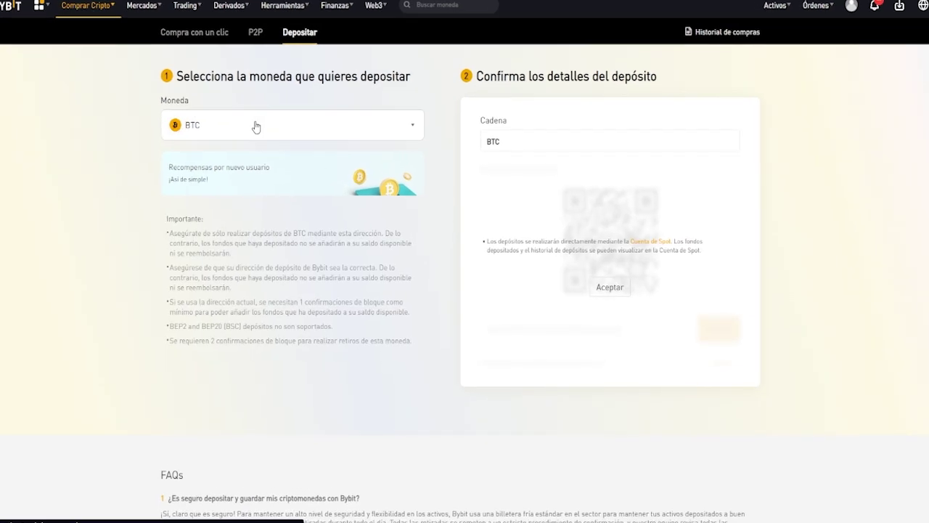
left_click(254, 130)
scroll(363, 232, "down", 8)
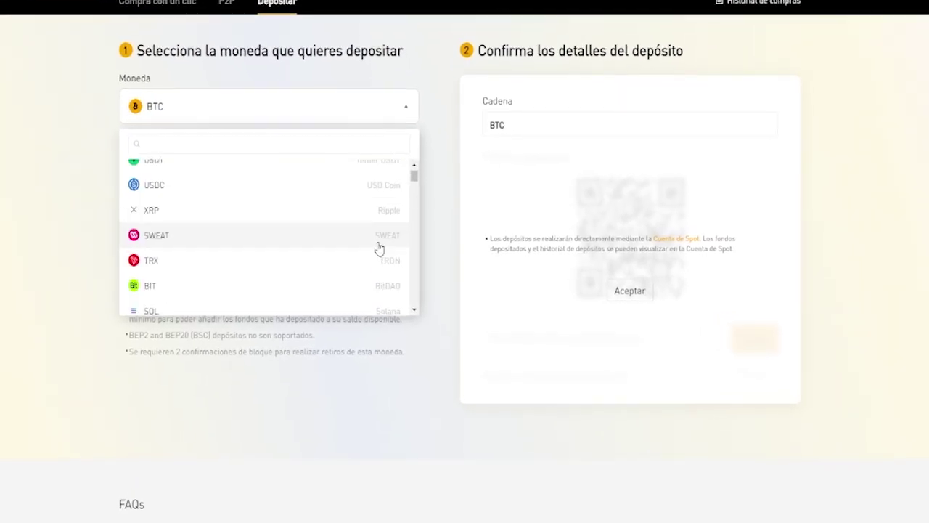
scroll(378, 258, "down", 3)
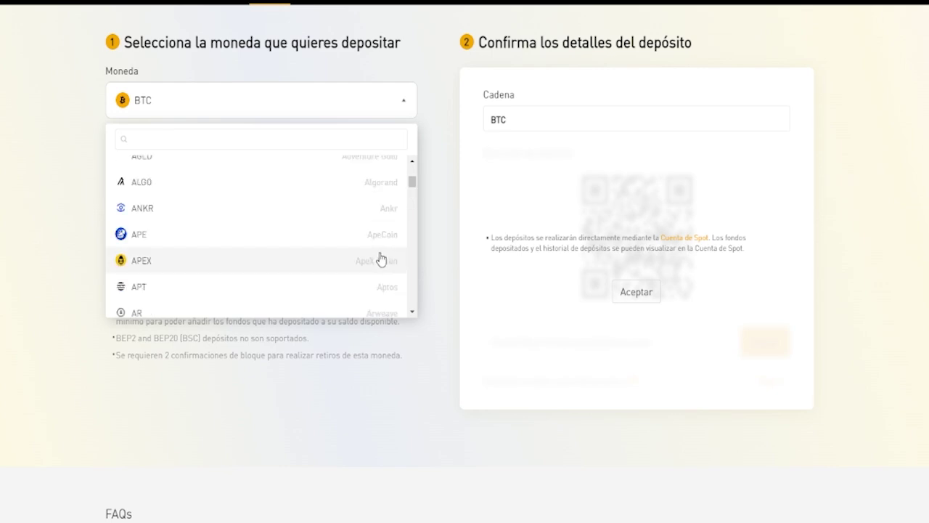
scroll(380, 257, "up", 3)
scroll(380, 257, "up", 5)
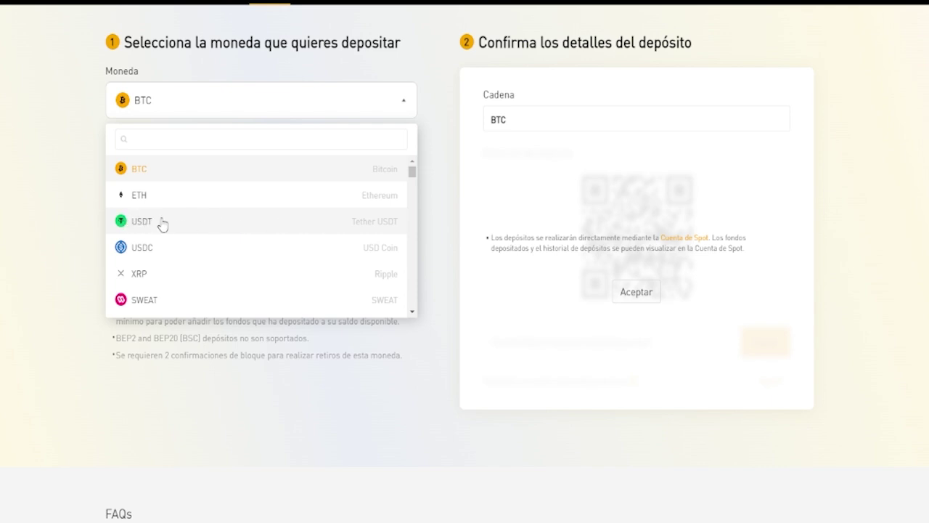
left_click(265, 220)
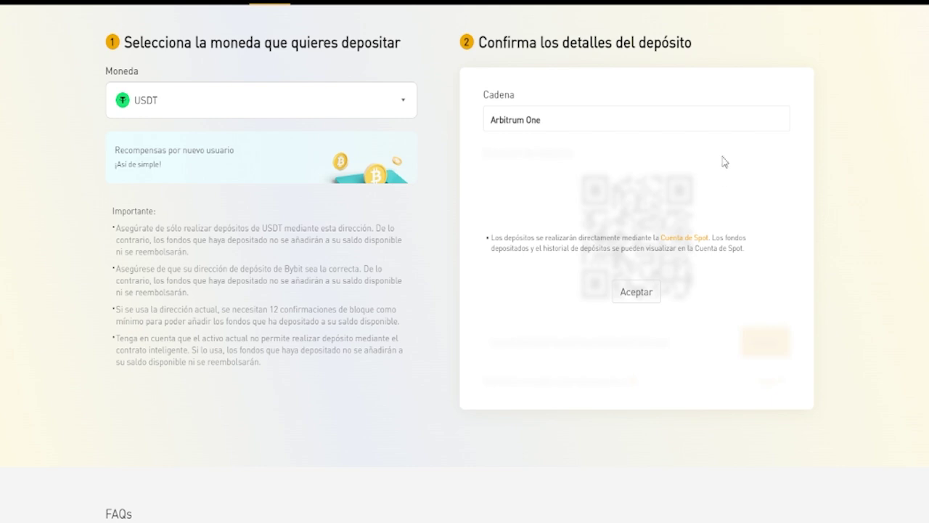
- Look through the available USDT deposit chains and select BSC (BEP20) as the network
left_click(643, 129)
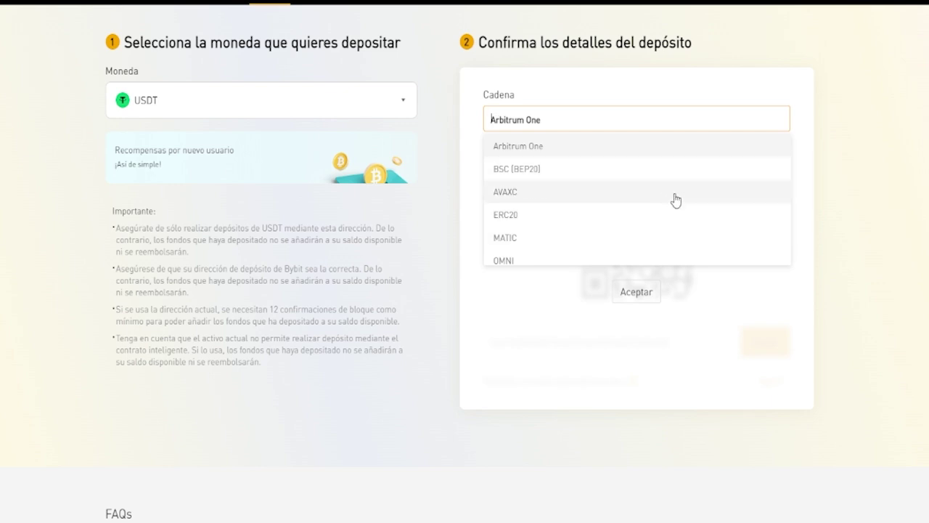
scroll(674, 199, "down", 5)
scroll(682, 207, "up", 2)
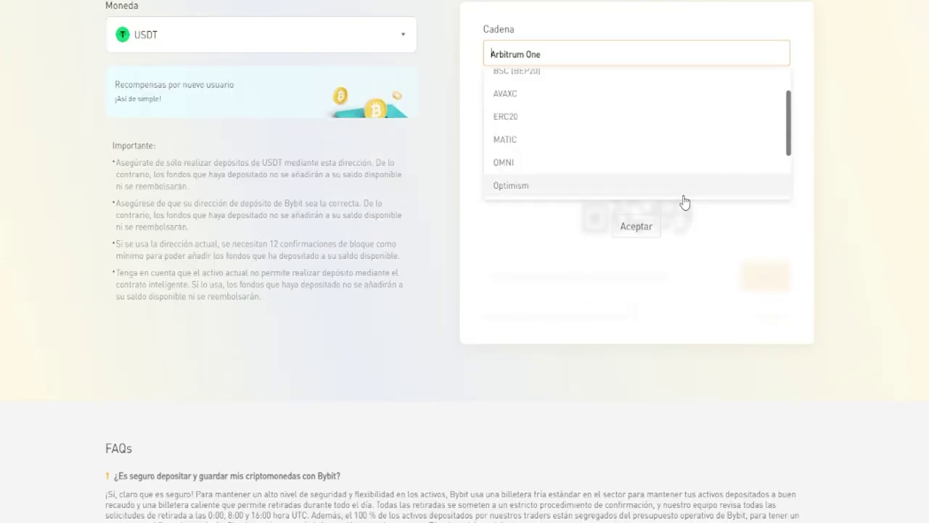
scroll(688, 178, "up", 1)
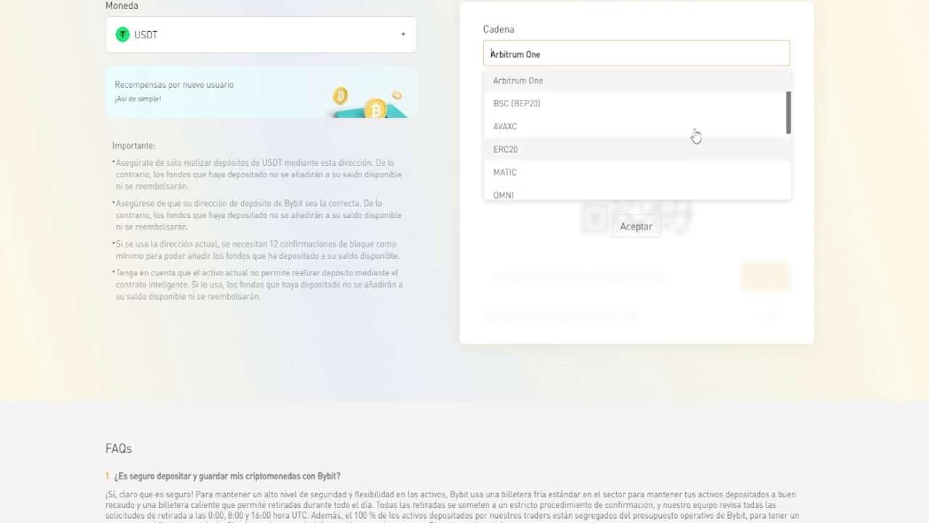
left_click(586, 111)
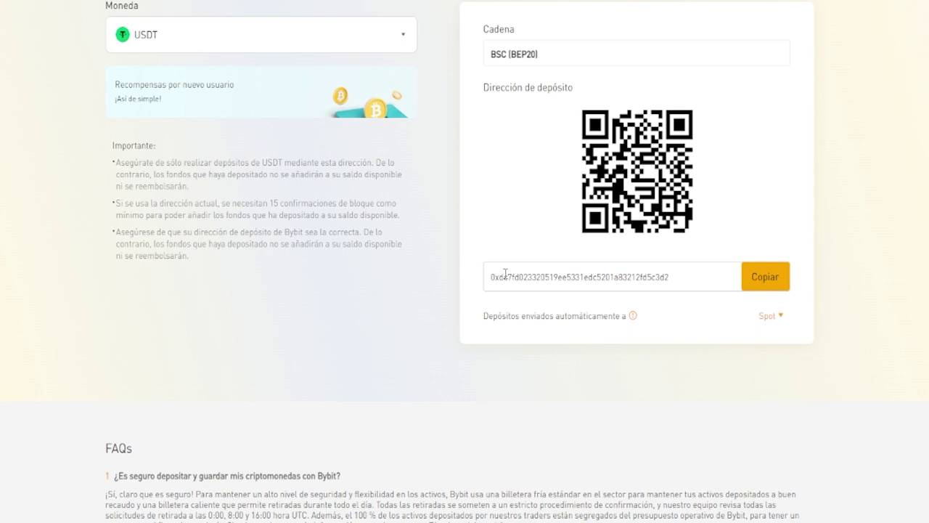
scroll(869, 283, "up", 1)
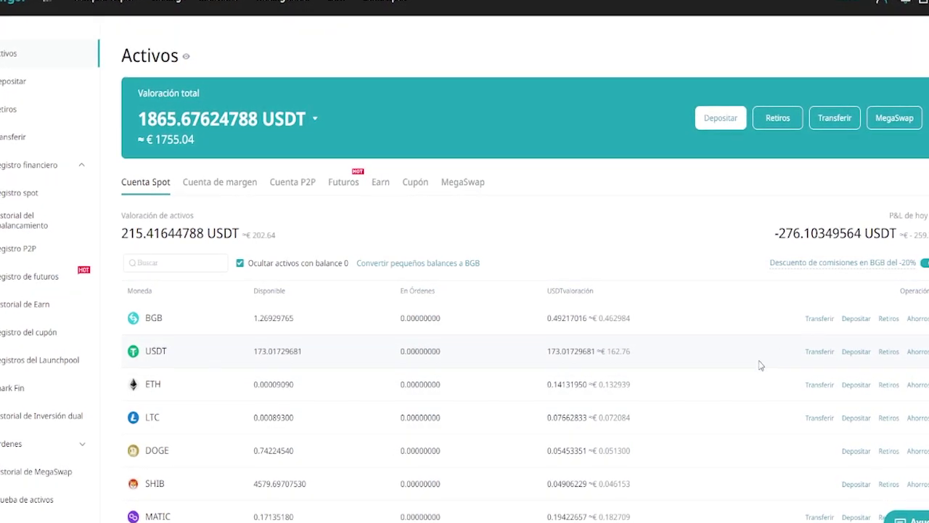
- Switch to Bitget, open the on-chain withdrawal form for USDT and choose the BSC(BEP20) network
left_click(888, 353)
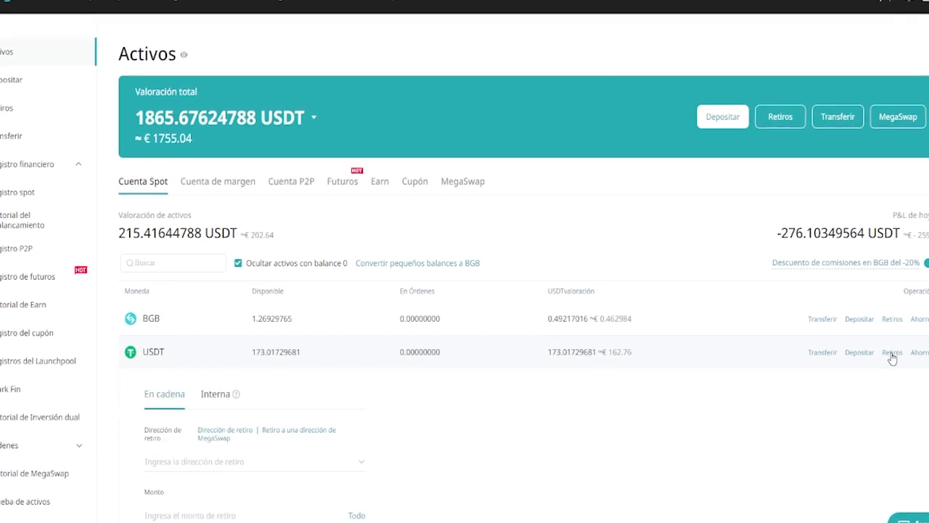
scroll(765, 385, "down", 1)
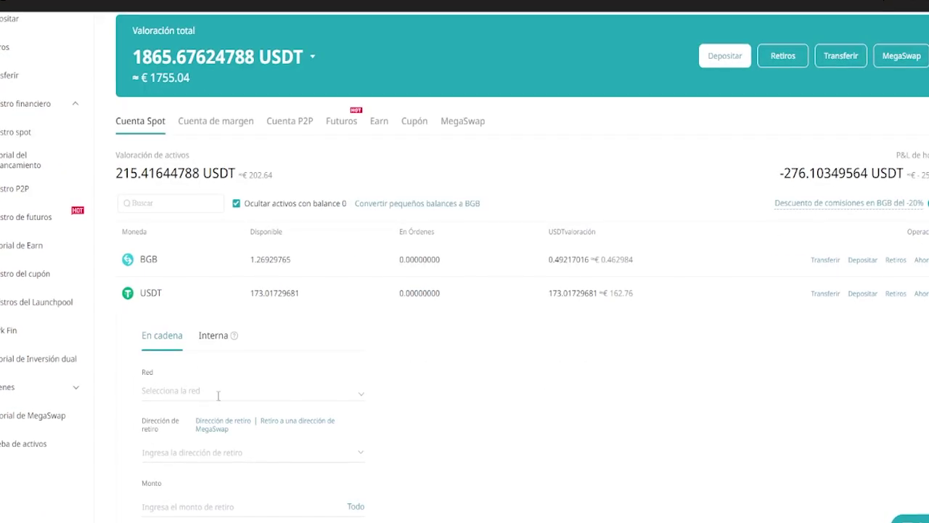
left_click(283, 390)
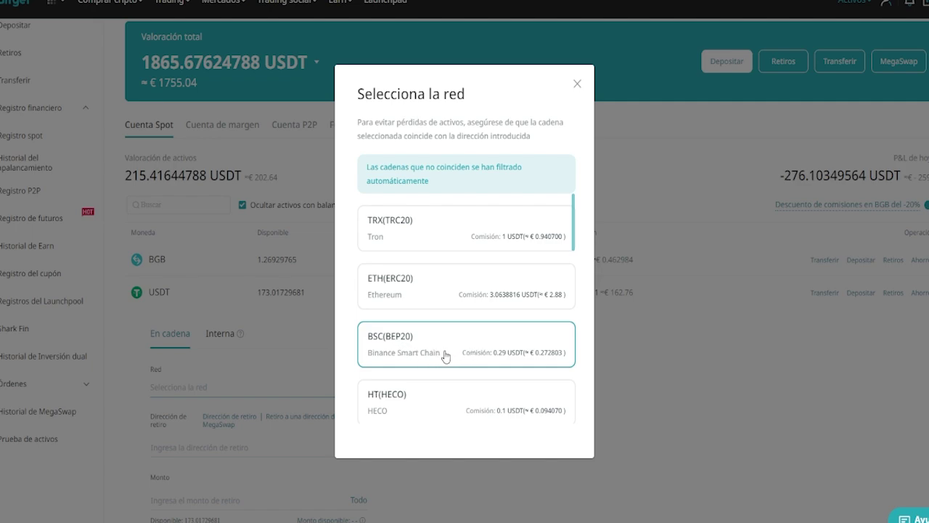
left_click(469, 355)
scroll(475, 360, "down", 1)
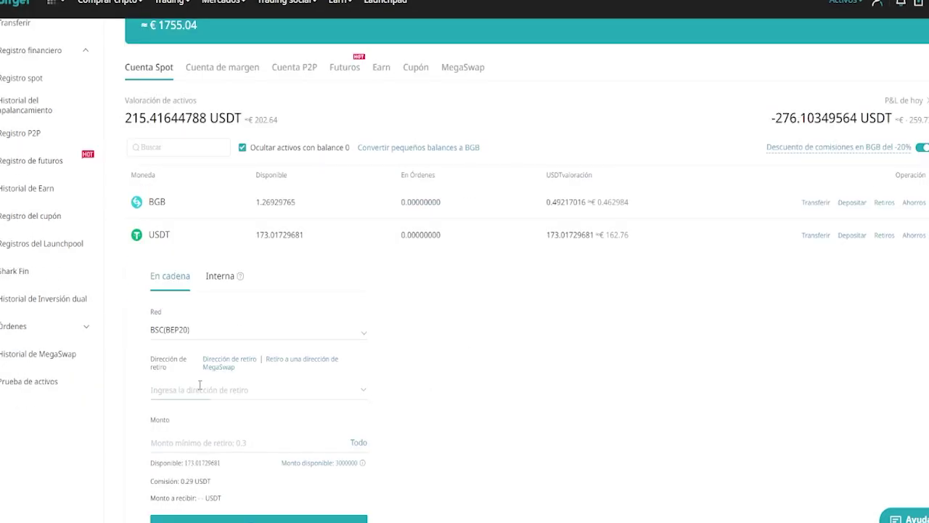
- Paste the copied Bybit deposit address as the withdrawal address and compare its first and last characters on both sites
right_click(204, 394)
left_click(277, 256)
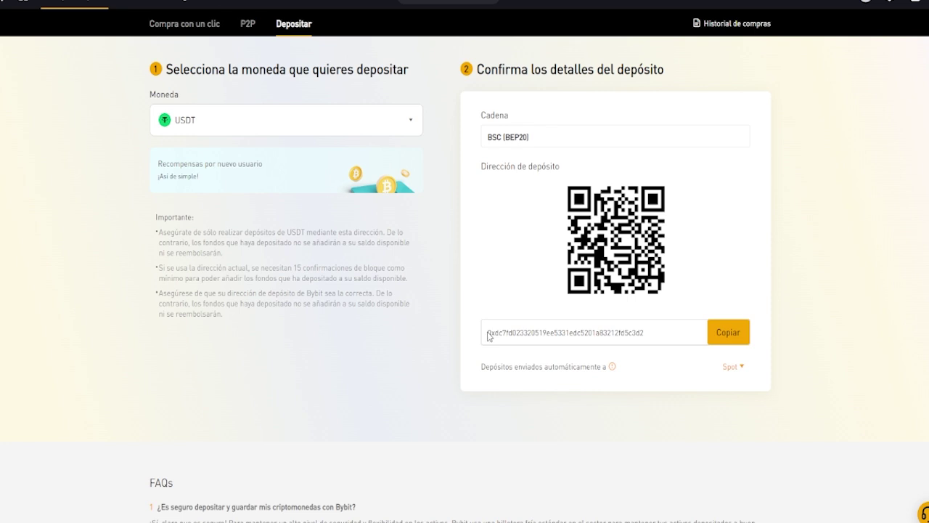
left_click_drag(488, 331, 517, 332)
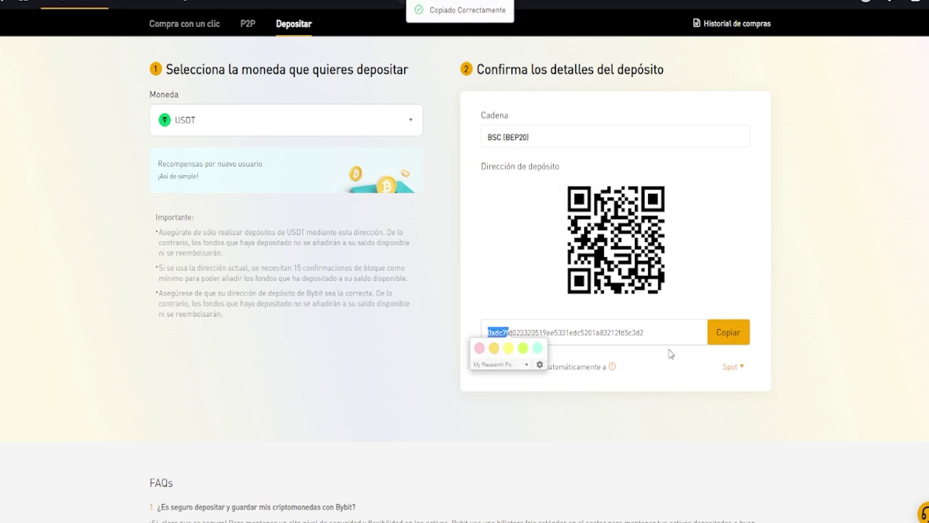
left_click_drag(660, 334, 621, 331)
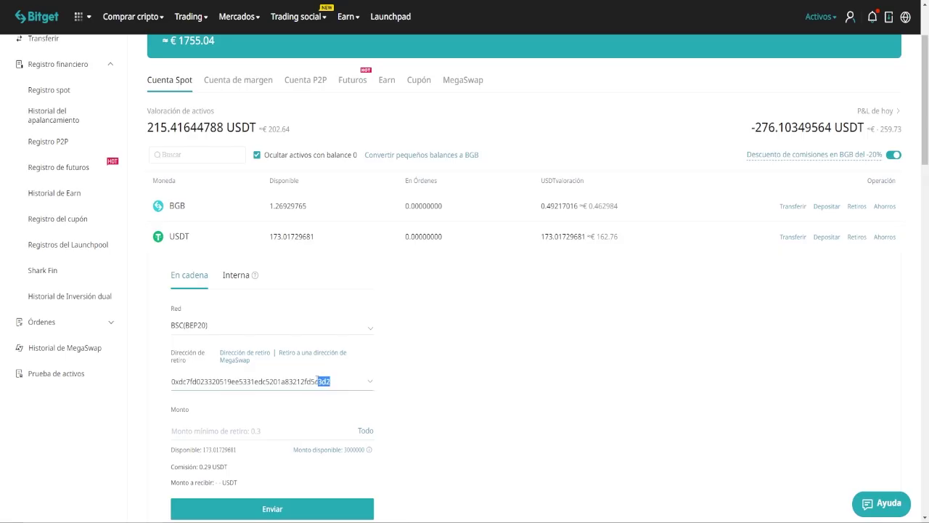
left_click_drag(315, 381, 301, 381)
- Set the withdrawal amount to 105 USDT
left_click(537, 423)
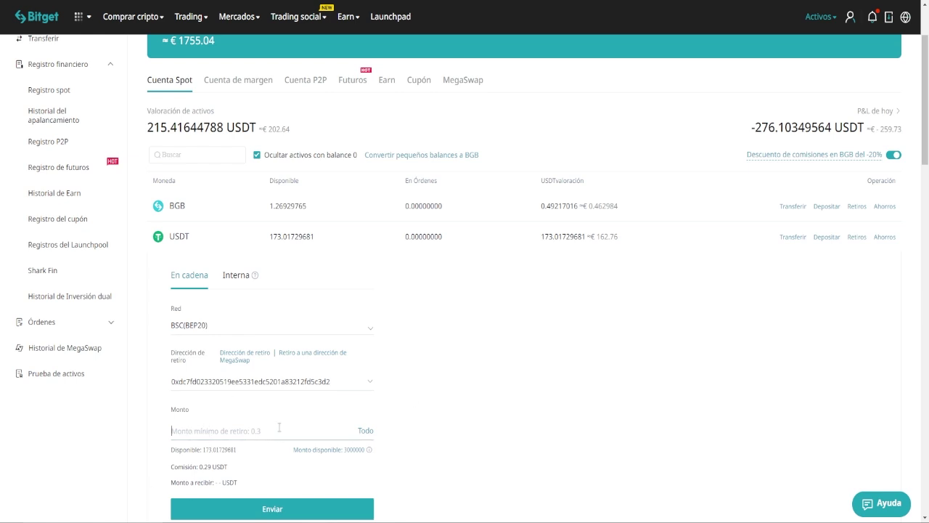
type("105")
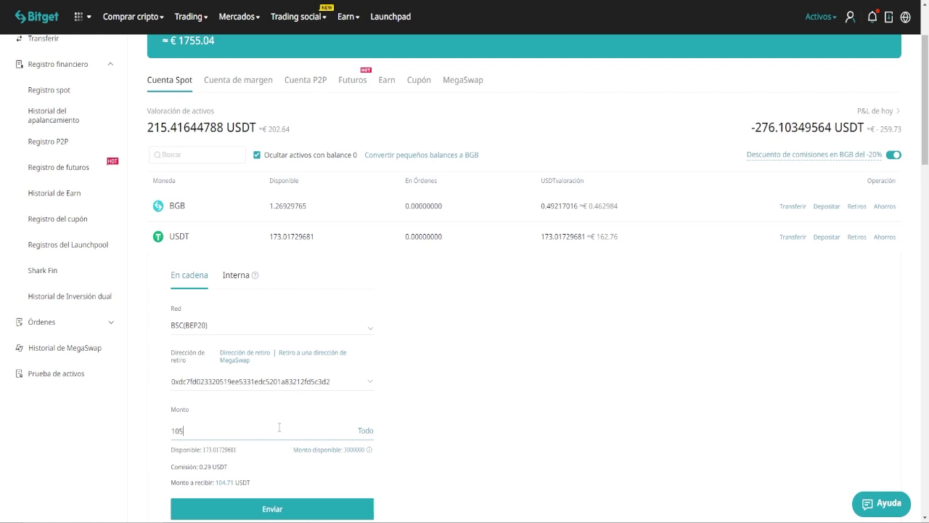
scroll(553, 491, "down", 1)
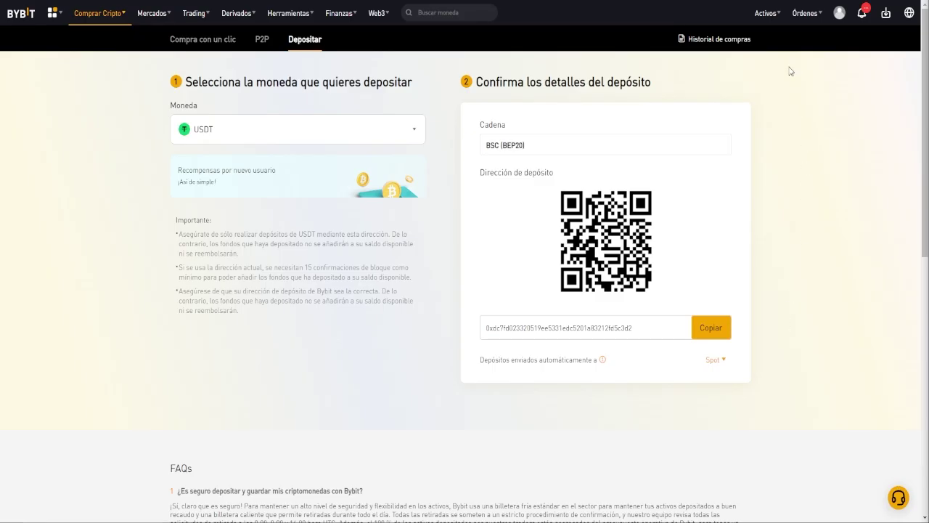
- Switch back to Bybit, open the assets overview and check the Spot account balance for the deposit
mouse_move(771, 22)
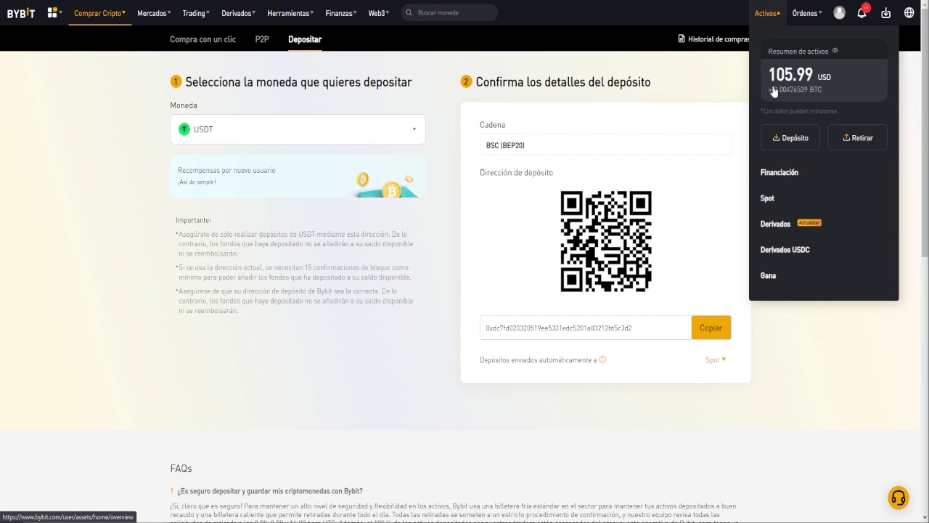
left_click(826, 82)
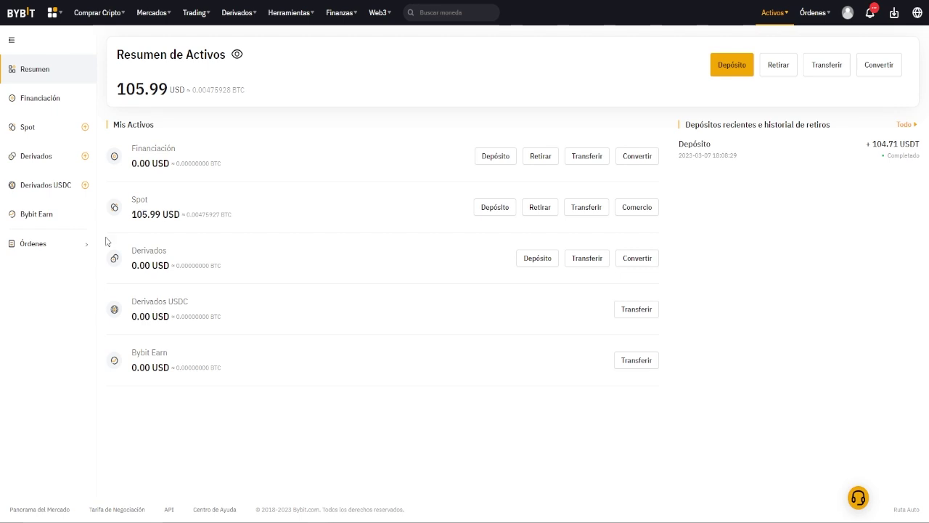
left_click_drag(131, 214, 616, 215)
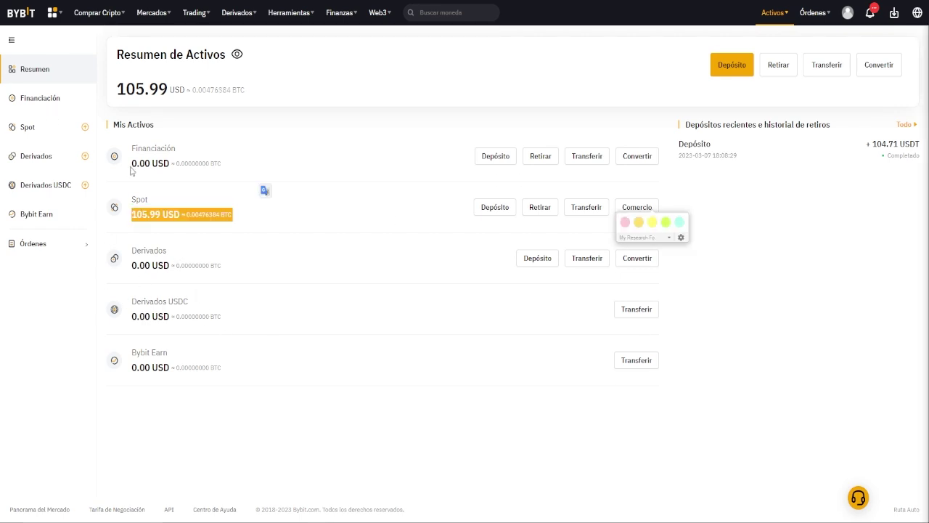
left_click(128, 212)
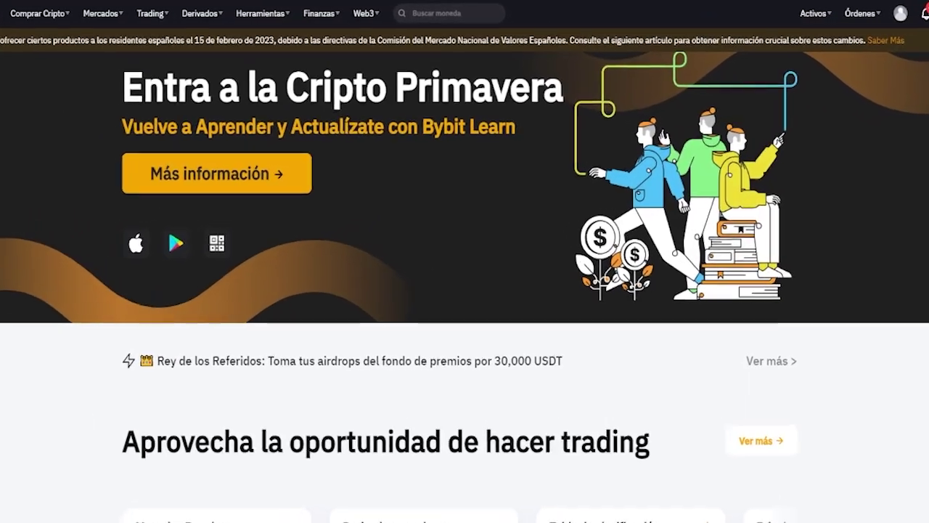
- Look through the trading products and open the Spot Trading page
mouse_move(151, 13)
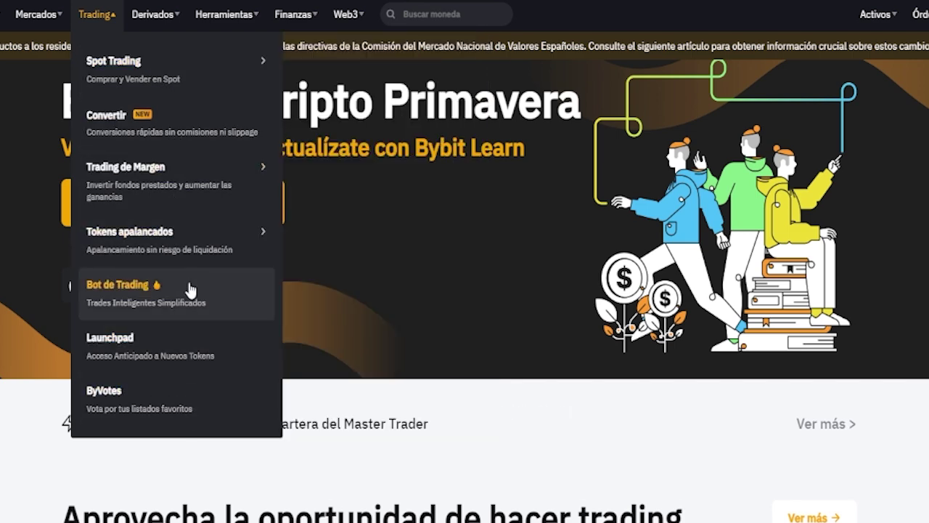
mouse_move(200, 180)
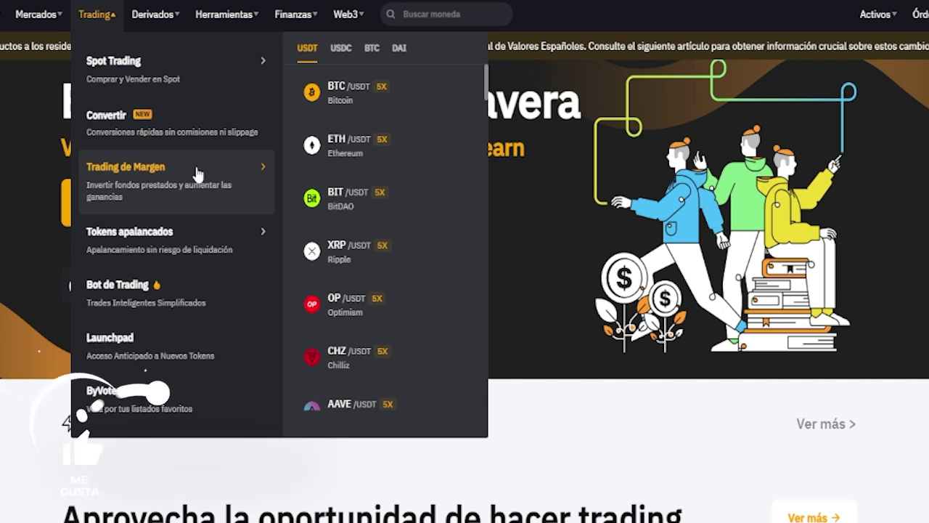
mouse_move(197, 77)
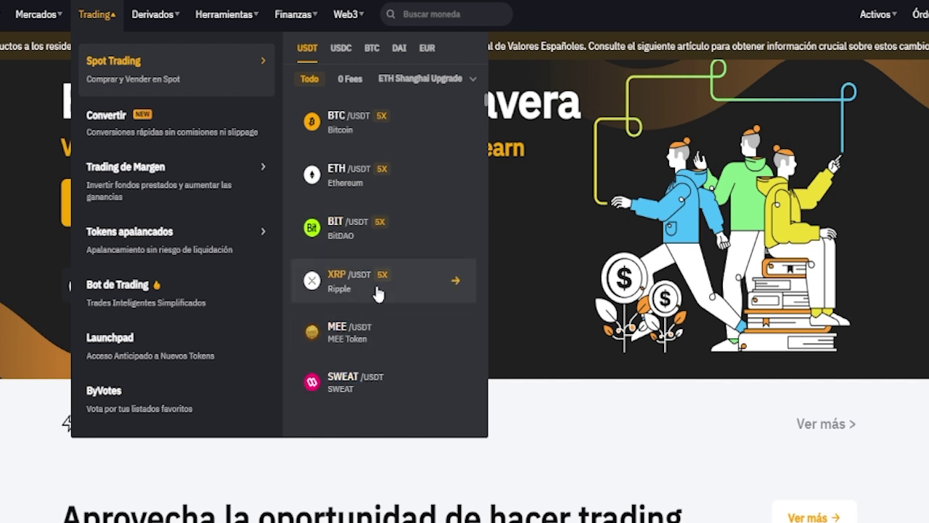
left_click(130, 58)
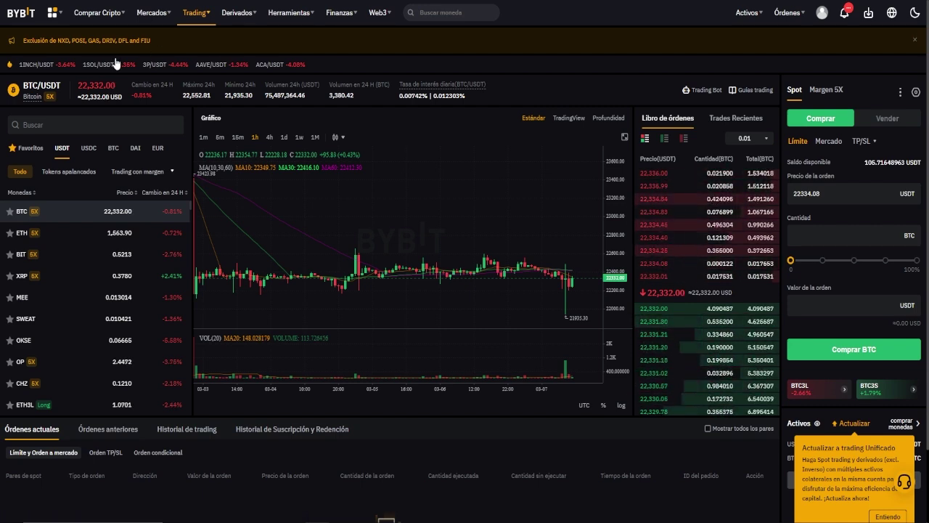
- Search the coin list for ETH and open the ETH/USDT pair
left_click(68, 127)
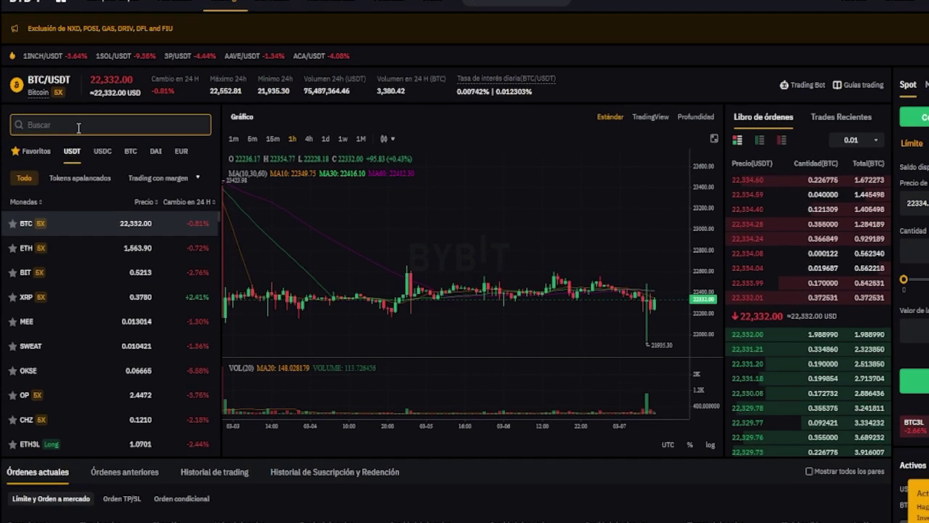
type("ETH")
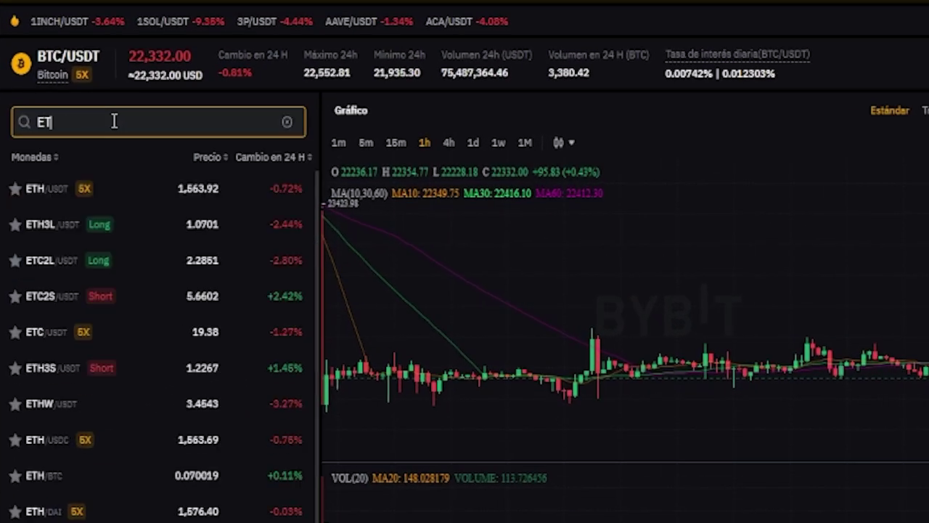
left_click(44, 188)
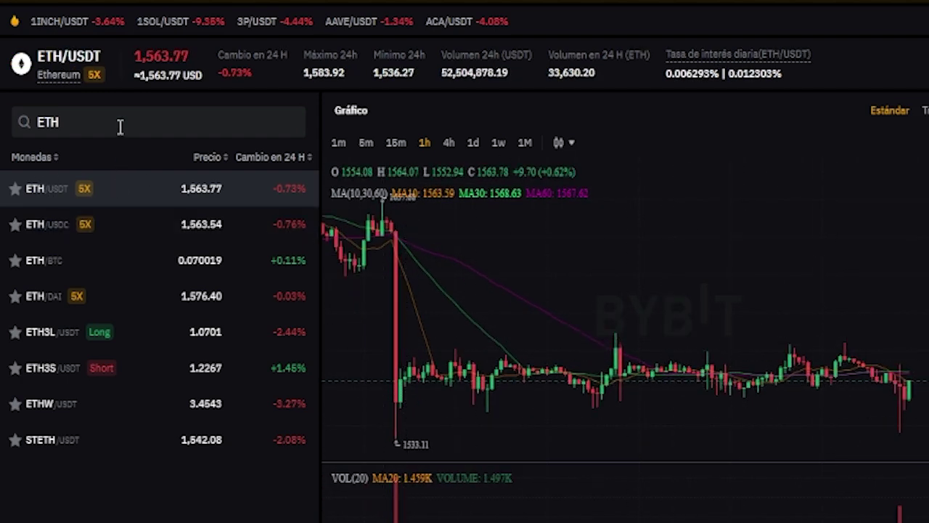
- Search the coin list for BTC
left_click(22, 110)
type("BTC")
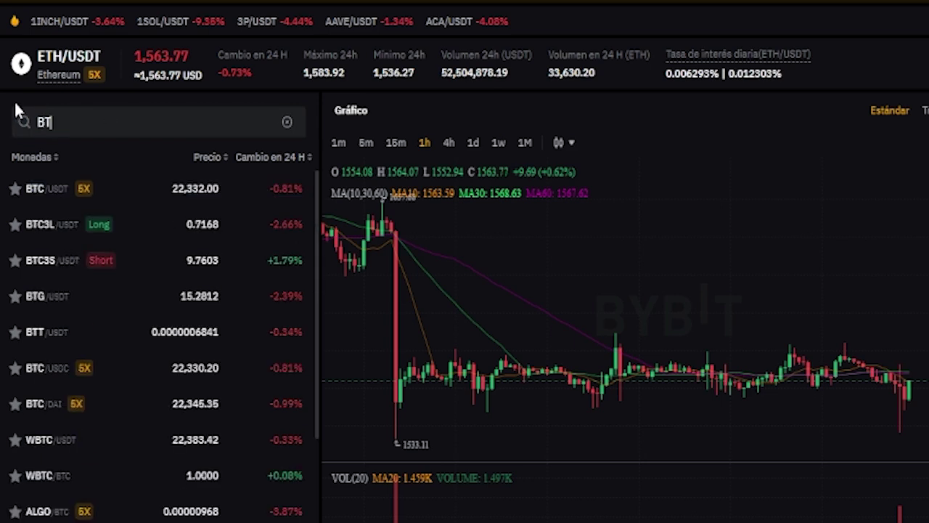